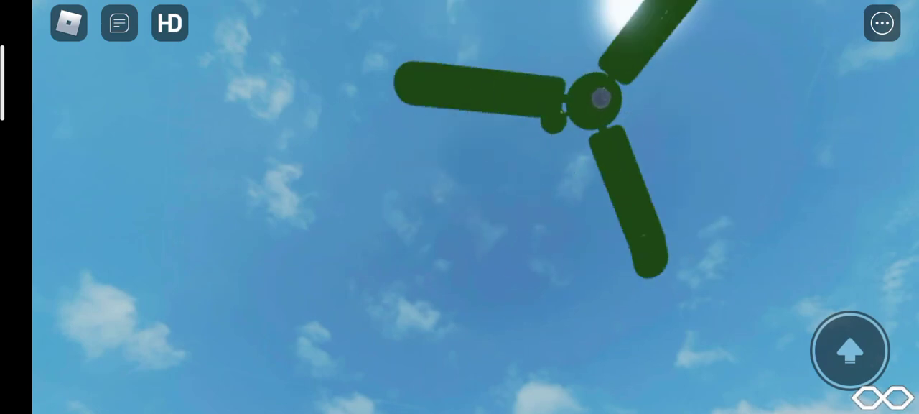
Tilt the view down from the spinning green fan to the baseplate floor
drag(460, 144, 460, 323)
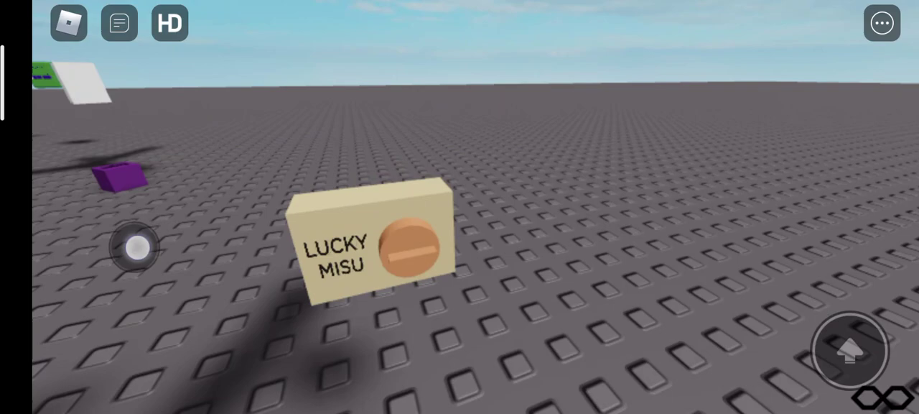
Walk up close to the LUCKY MISU switch block and center it in view
drag(137, 248, 137, 215)
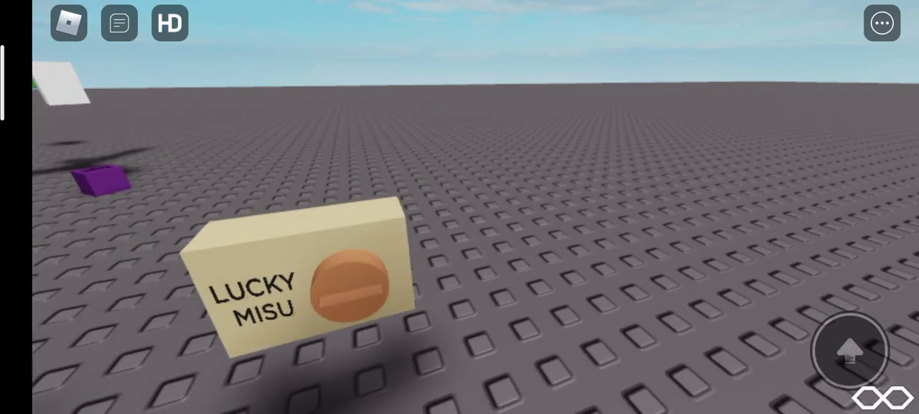
drag(696, 192, 502, 215)
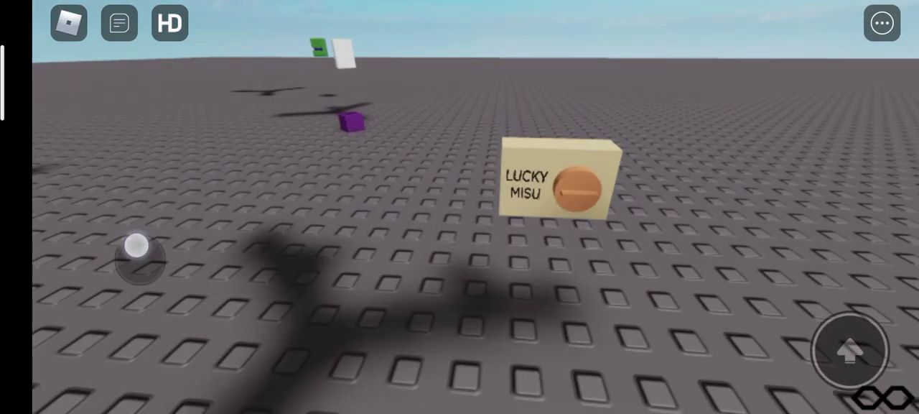
drag(136, 248, 136, 215)
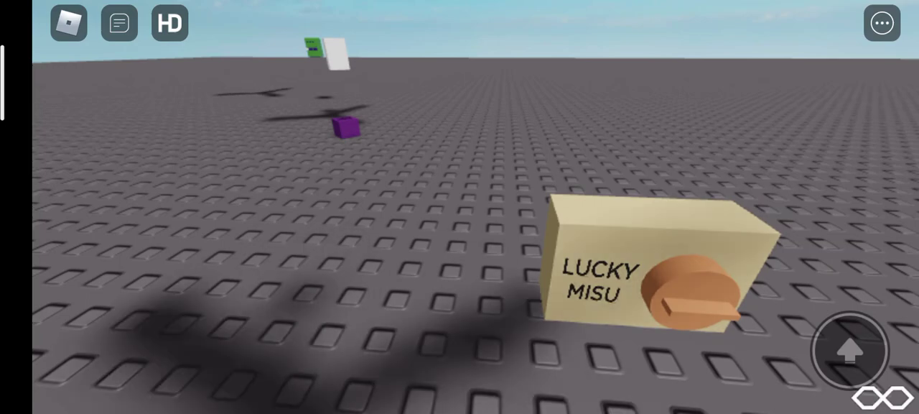
drag(682, 188, 732, 180)
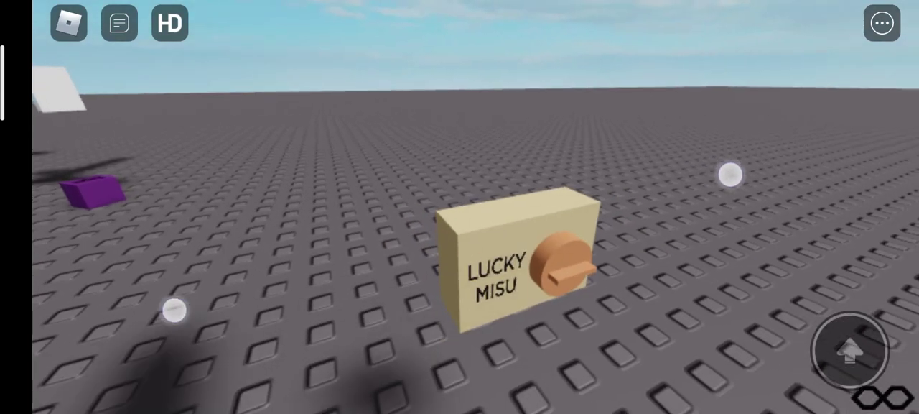
drag(173, 302, 129, 302)
Circle the LUCKY MISU switch, checking the fan's shadow, then look up at the ceiling fans
drag(683, 191, 806, 279)
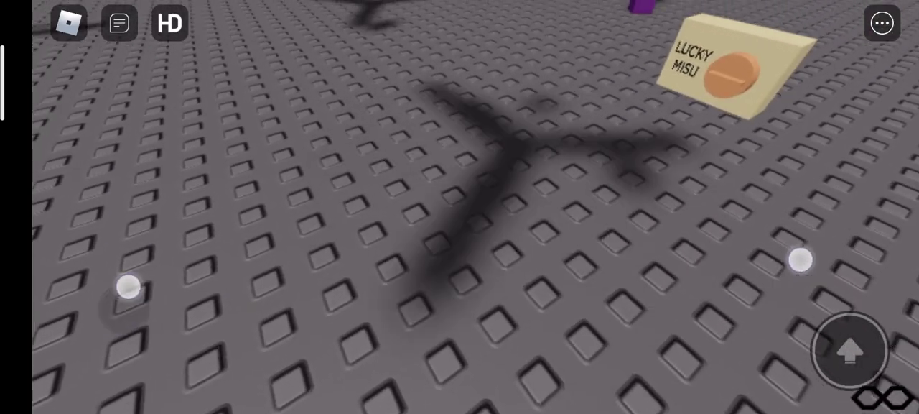
drag(806, 278, 773, 270)
drag(130, 284, 158, 291)
drag(647, 216, 704, 201)
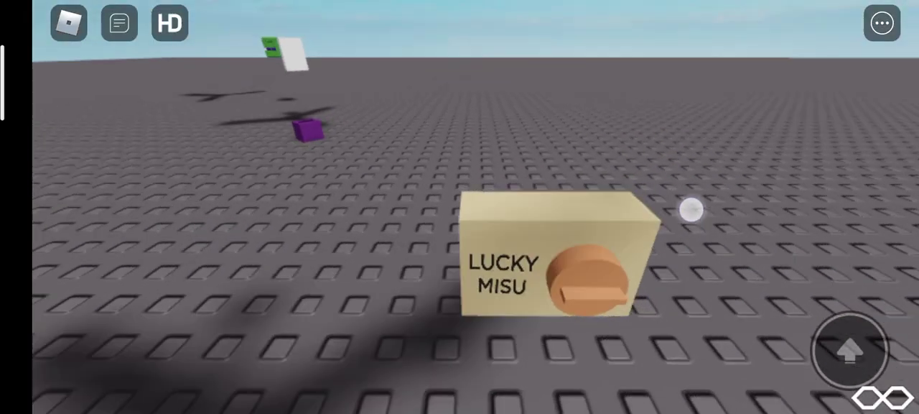
mouse_move(641, 317)
mouse_down()
mouse_move(755, 172)
mouse_move(830, 258)
mouse_up()
drag(287, 287, 203, 291)
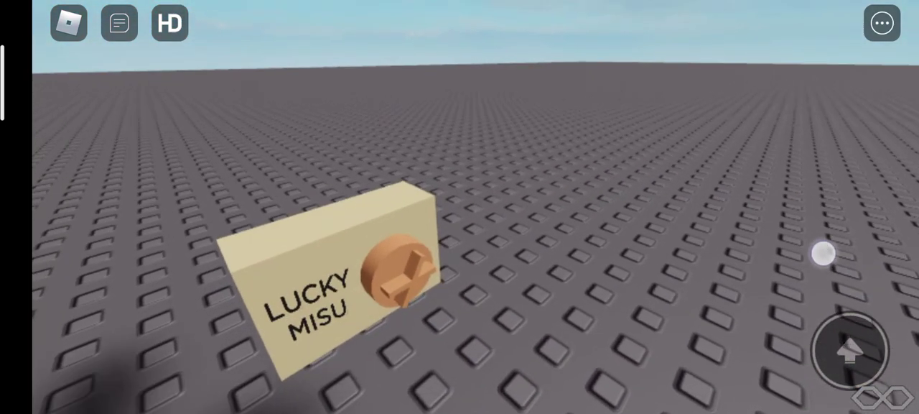
mouse_move(829, 257)
mouse_down()
mouse_move(833, 51)
mouse_move(808, 158)
mouse_move(668, 323)
mouse_move(666, 374)
mouse_up()
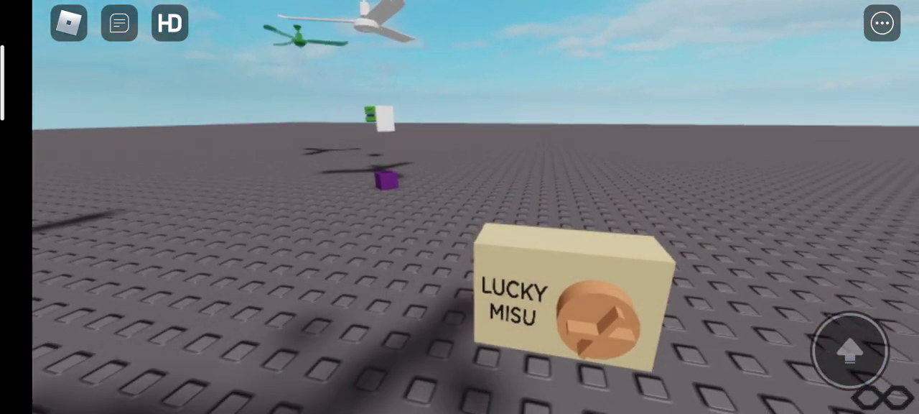